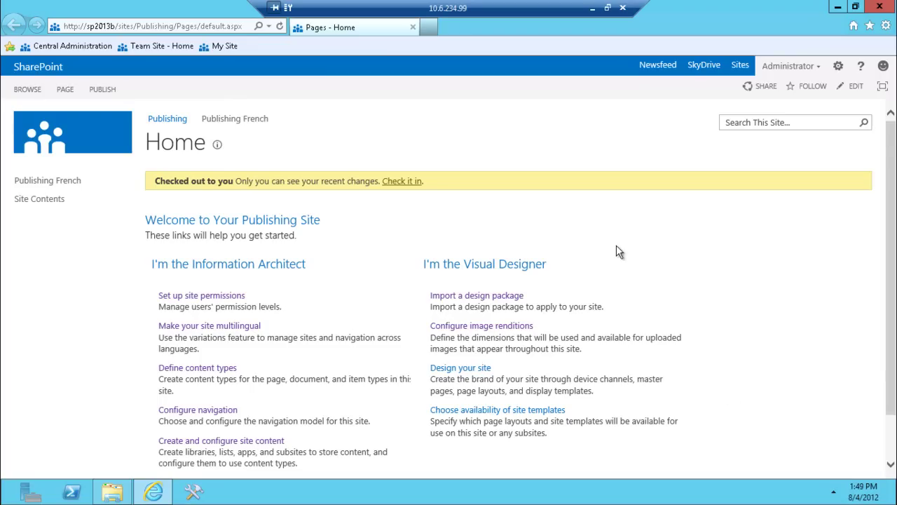
Step: Open the site's Image Renditions list from Configure image renditions
{"action": "mouse_move", "coordinate": [890, 164]}
{"action": "left_mouse_down"}
{"action": "mouse_move", "coordinate": [890, 243]}
{"action": "mouse_move", "coordinate": [891, 172]}
{"action": "left_mouse_up"}
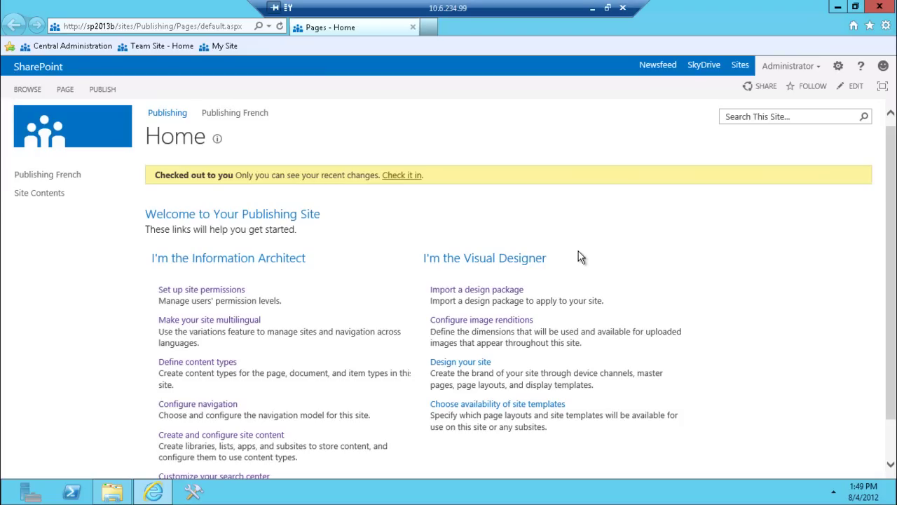
{"action": "scroll", "coordinate": [578, 252], "scroll_direction": "down", "scroll_amount": 1}
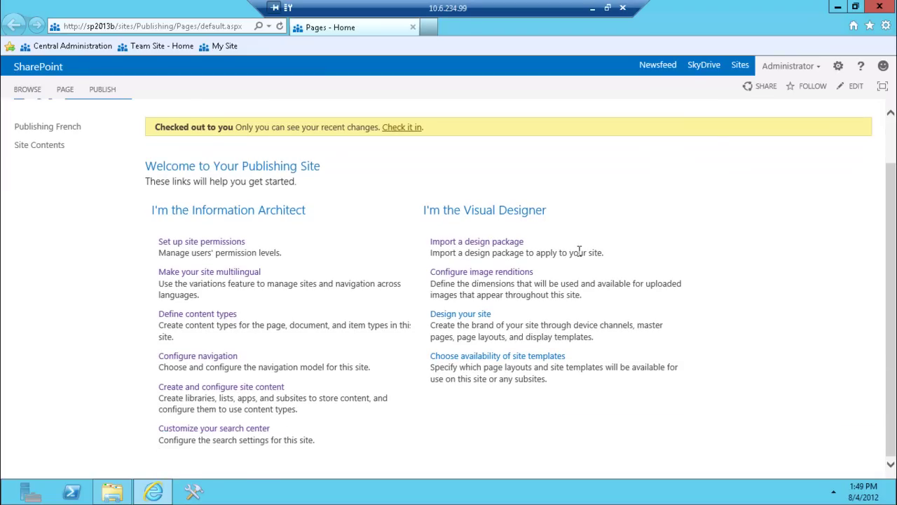
{"action": "scroll", "coordinate": [579, 251], "scroll_direction": "up", "scroll_amount": 1}
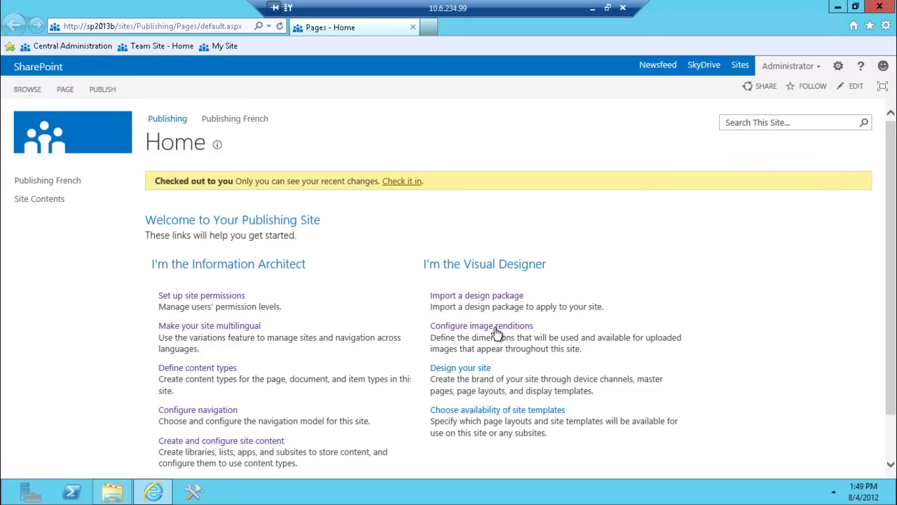
{"action": "left_click", "coordinate": [441, 328]}
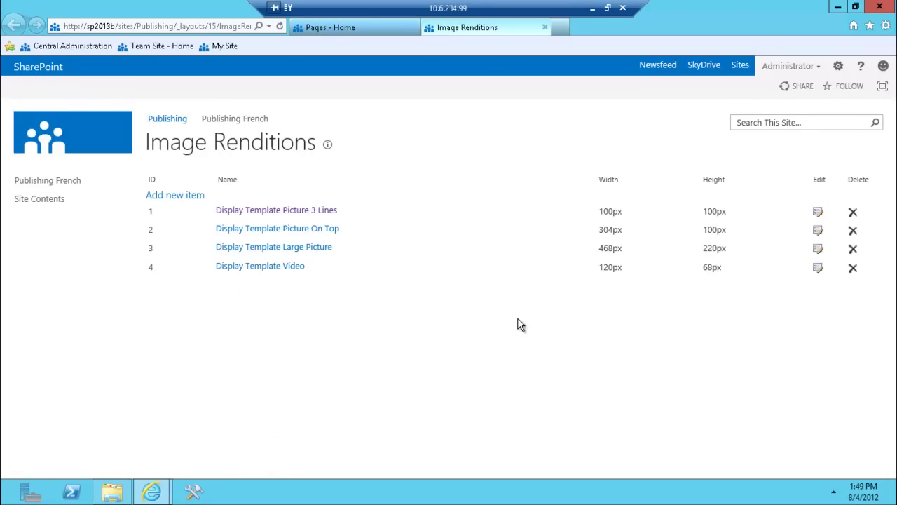
{"action": "left_click", "coordinate": [282, 212]}
Step: Open web.config from inetpub\wwwroot\wss\VirtualDirectories\80 in Visual Studio
{"action": "left_click", "coordinate": [114, 493]}
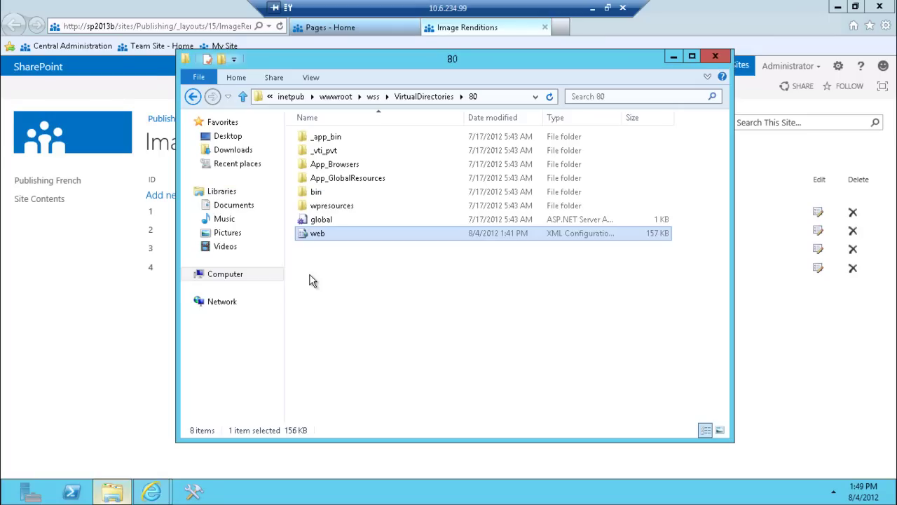
{"action": "right_click", "coordinate": [306, 237]}
{"action": "left_click", "coordinate": [370, 245]}
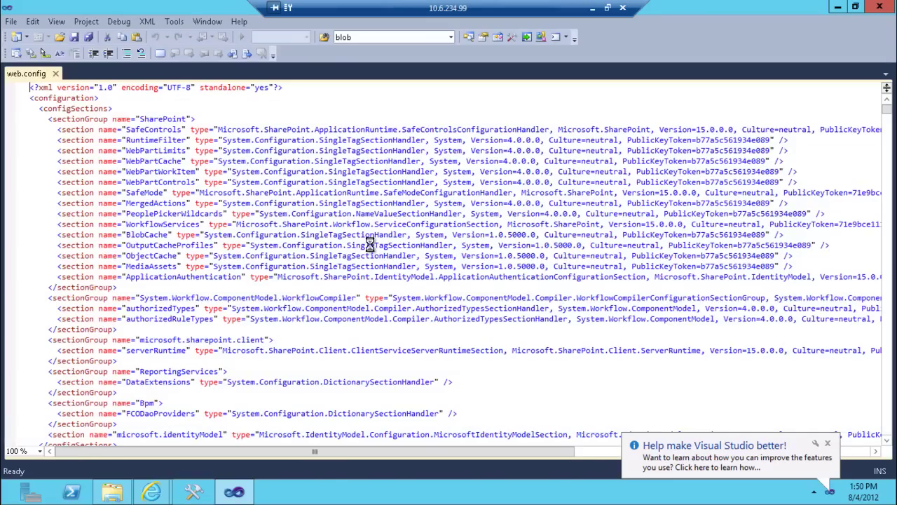
Step: Find the BlobCache entry in web.config, confirm enabled="true", then close the file and Visual Studio
{"action": "key", "text": "ctrl+f"}
{"action": "type", "text": "blob"}
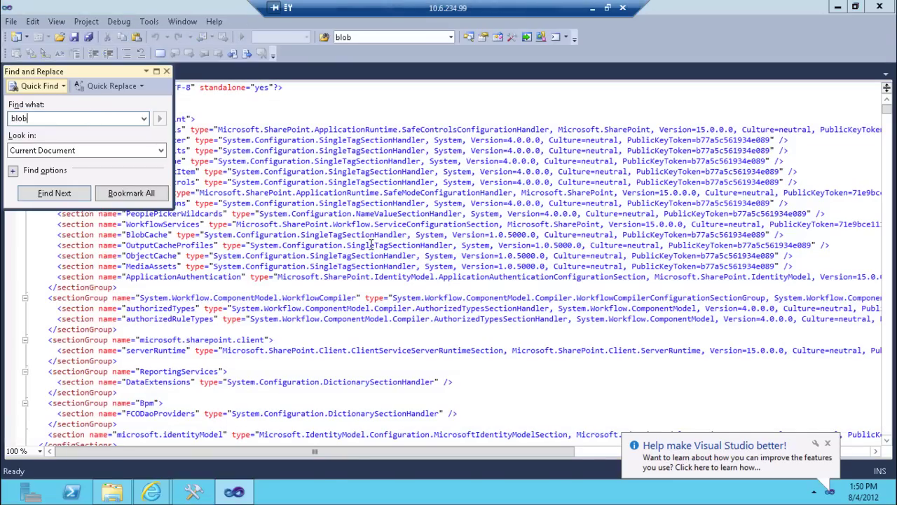
{"action": "key", "text": "Return"}
{"action": "key", "text": "Escape"}
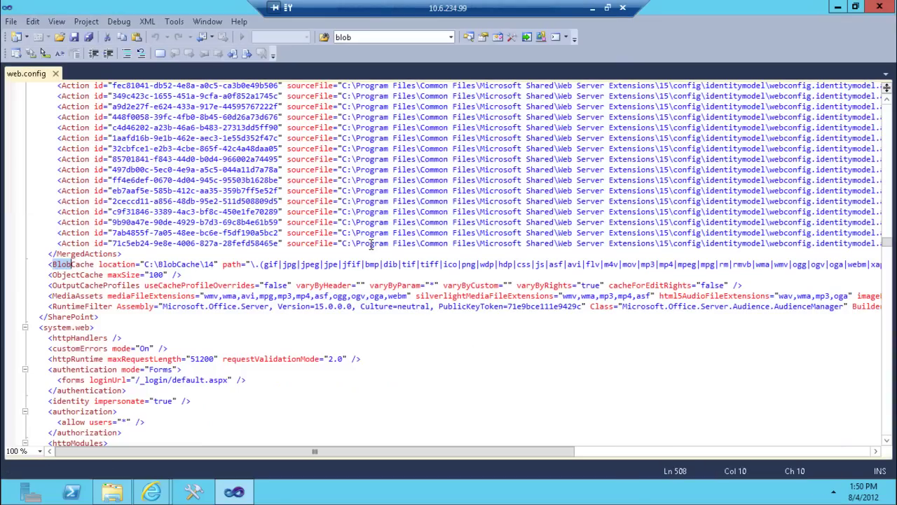
{"action": "left_click", "coordinate": [310, 264]}
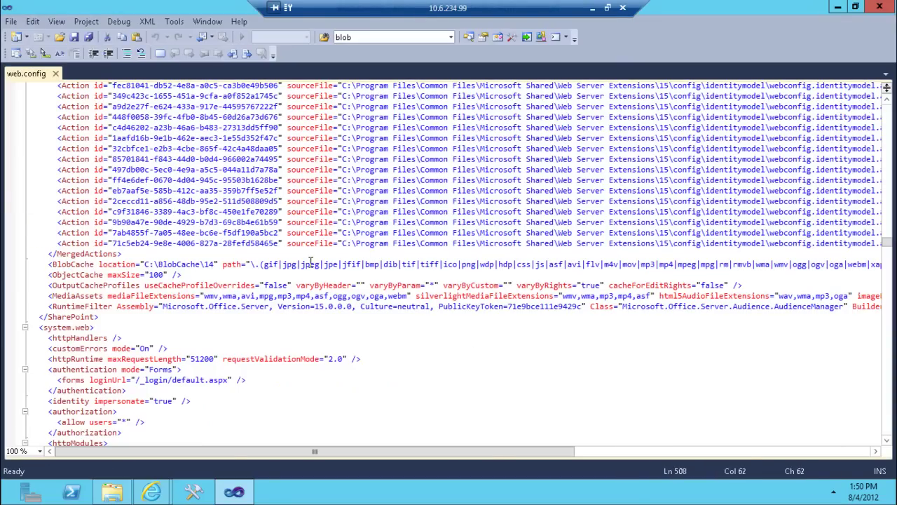
{"action": "key", "text": "End"}
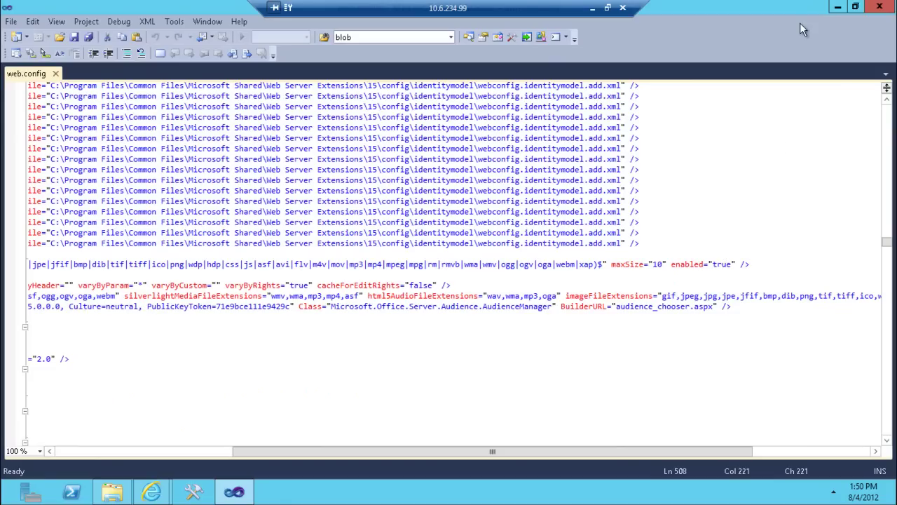
{"action": "left_click", "coordinate": [55, 73]}
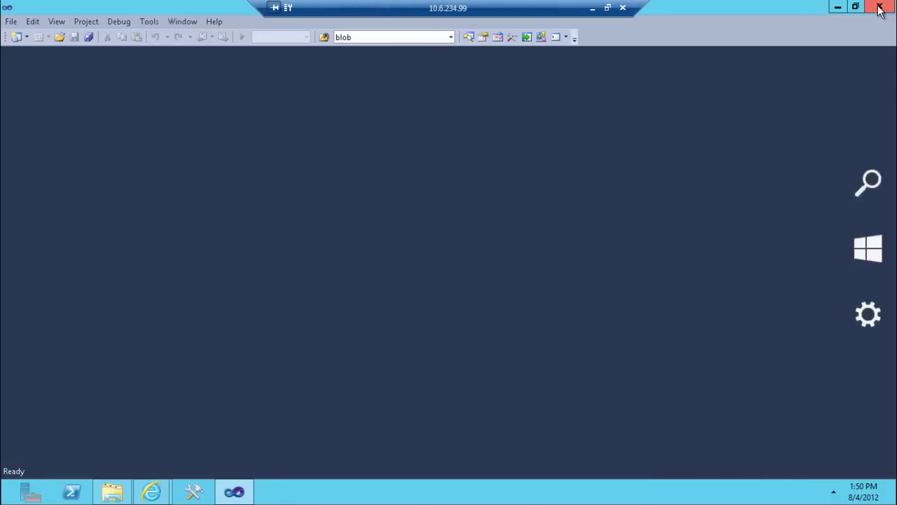
{"action": "left_click", "coordinate": [879, 6]}
Step: Bring the Image Renditions page, listing Large Picture at 468×220px, back in front
{"action": "left_click", "coordinate": [84, 324]}
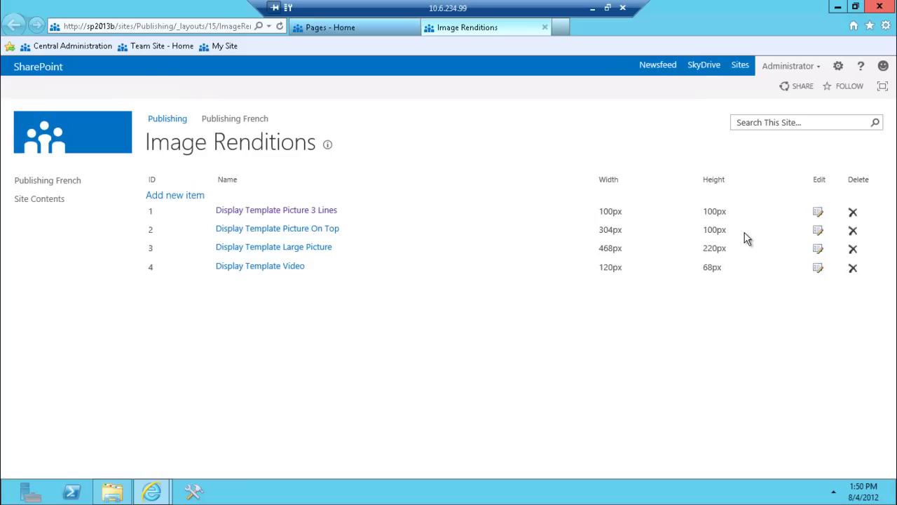
{"action": "left_click", "coordinate": [818, 212]}
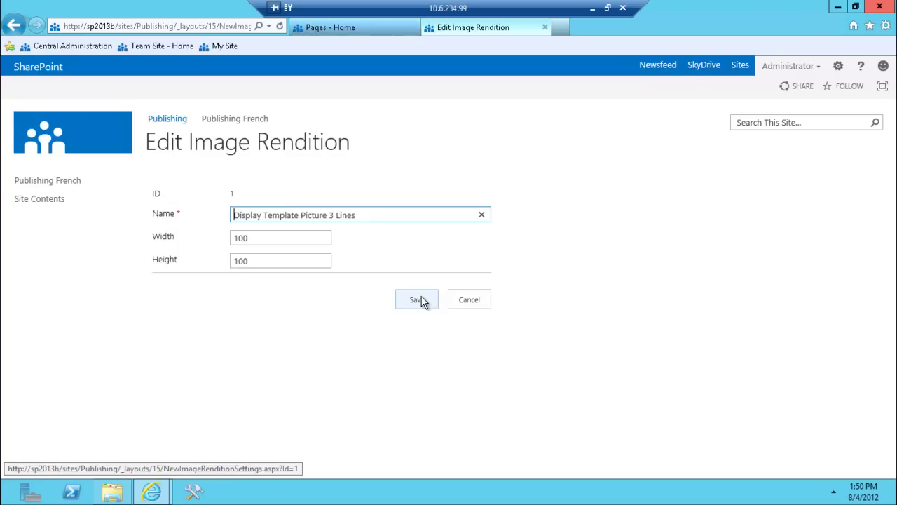
{"action": "left_click", "coordinate": [470, 298]}
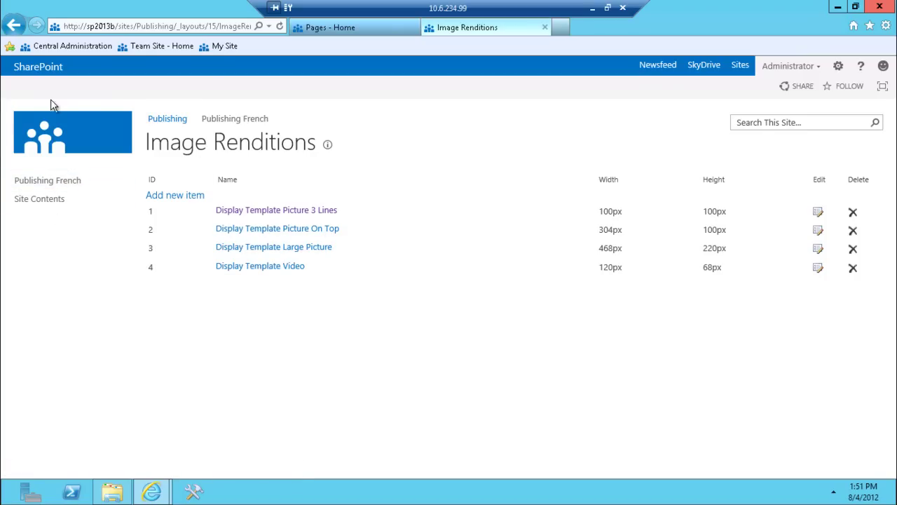
Step: Open the PR image's details in the Site Collection Images library via Site Contents
{"action": "left_click", "coordinate": [27, 199]}
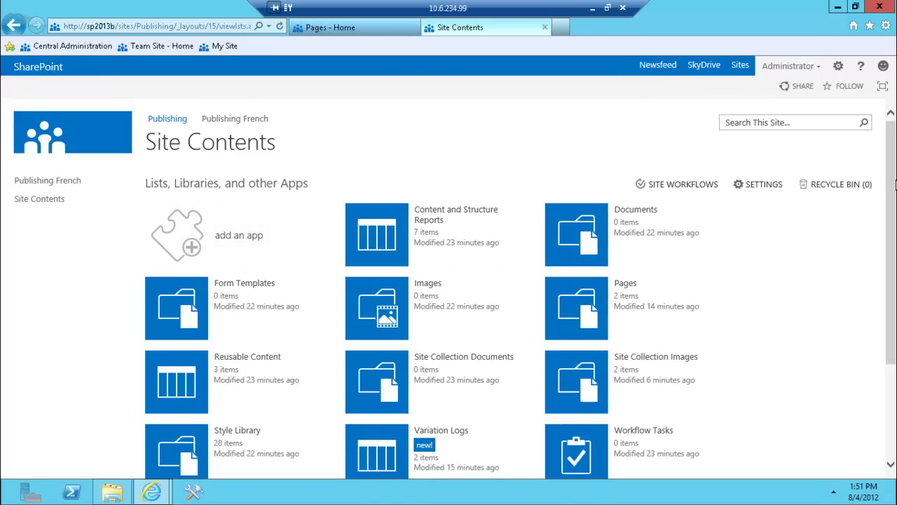
{"action": "scroll", "coordinate": [895, 188], "scroll_direction": "down", "scroll_amount": 1}
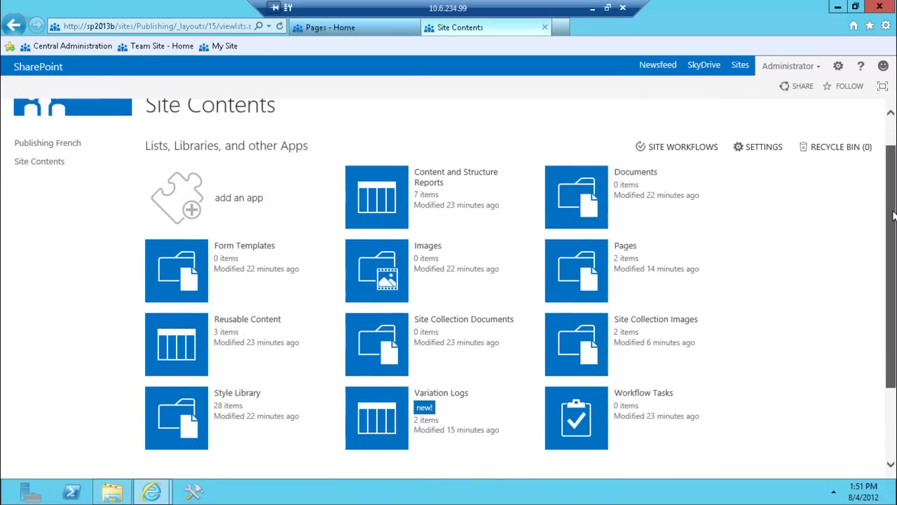
{"action": "left_click", "coordinate": [678, 320]}
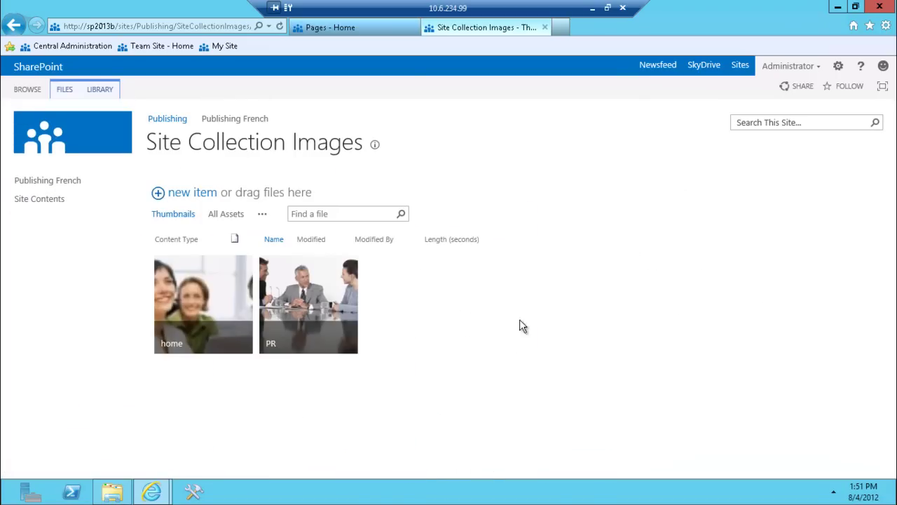
{"action": "mouse_move", "coordinate": [311, 287]}
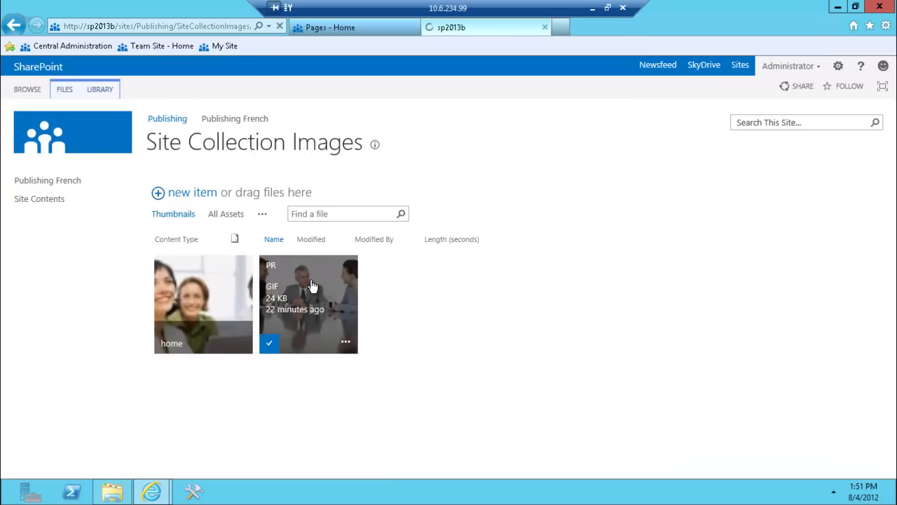
{"action": "left_click", "coordinate": [313, 286]}
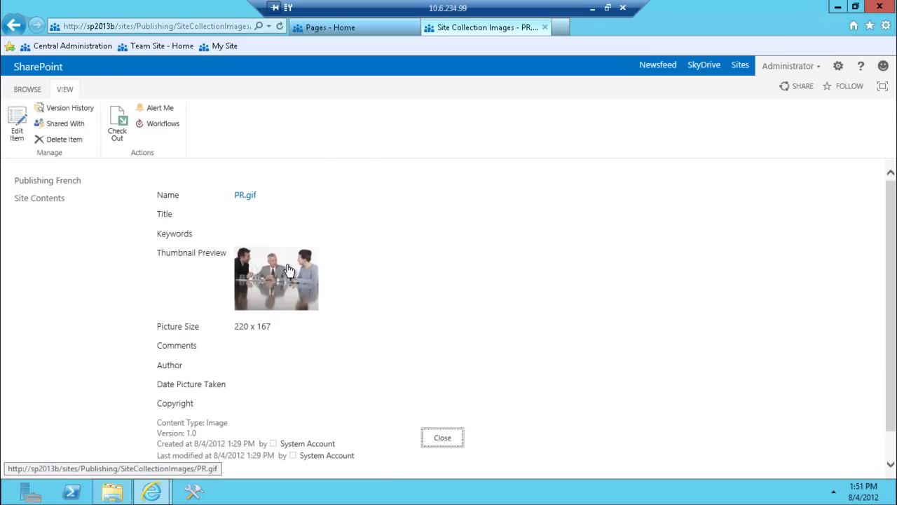
Step: Check out PR.gif through Edit Item and save its properties
{"action": "left_click", "coordinate": [17, 129]}
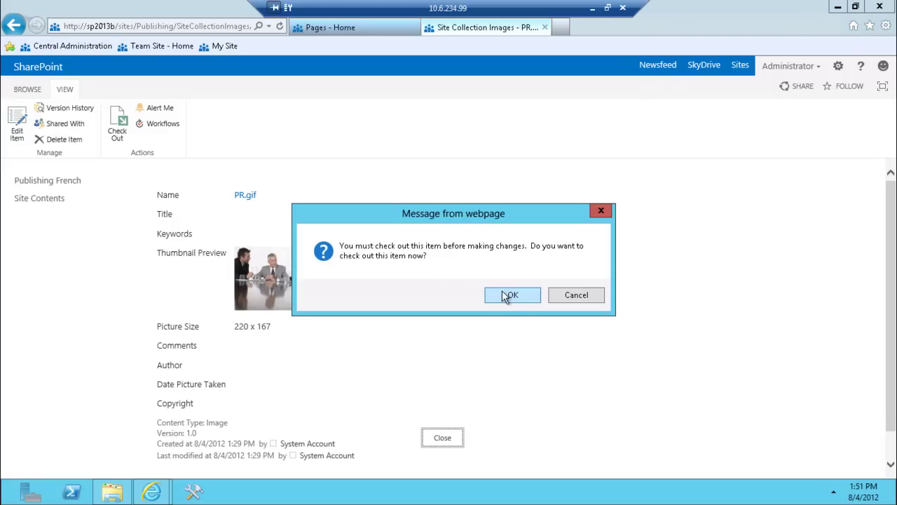
{"action": "left_click", "coordinate": [513, 295]}
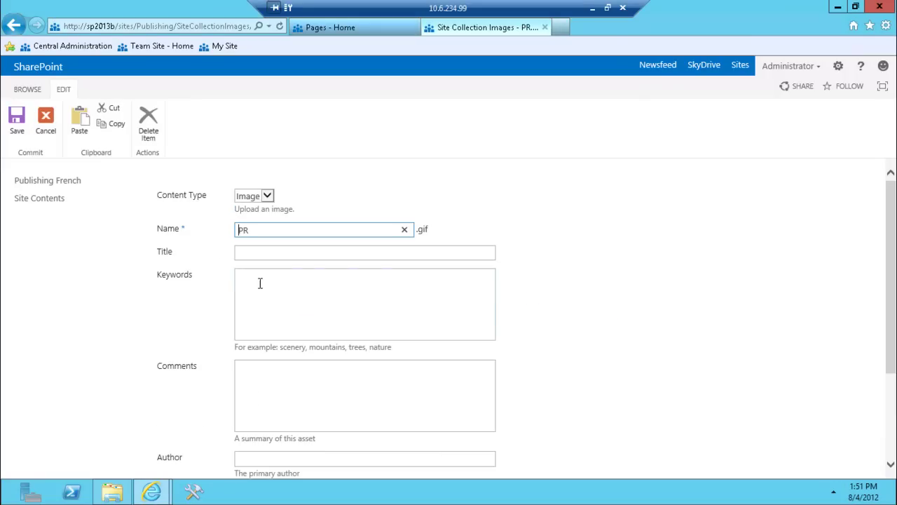
{"action": "left_click", "coordinate": [18, 130]}
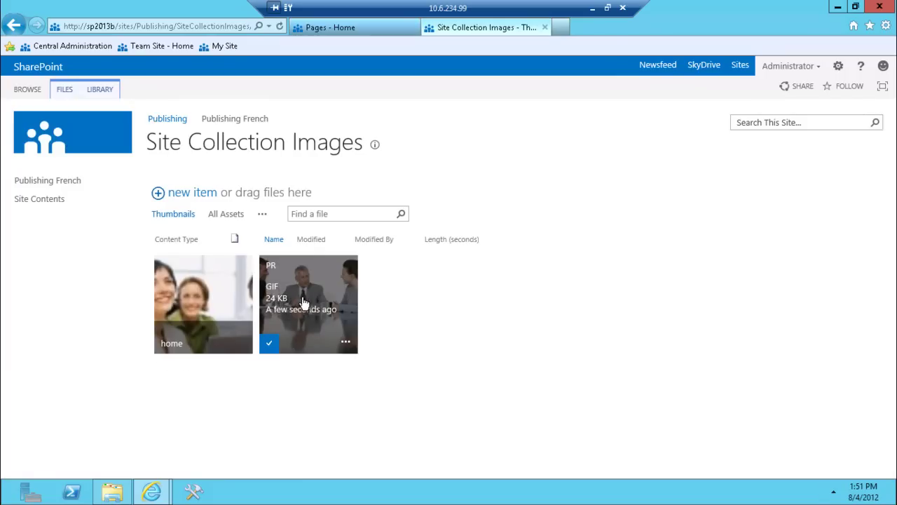
Step: Open Edit Renditions for PR.gif from its thumbnail's options menu
{"action": "left_click", "coordinate": [346, 342]}
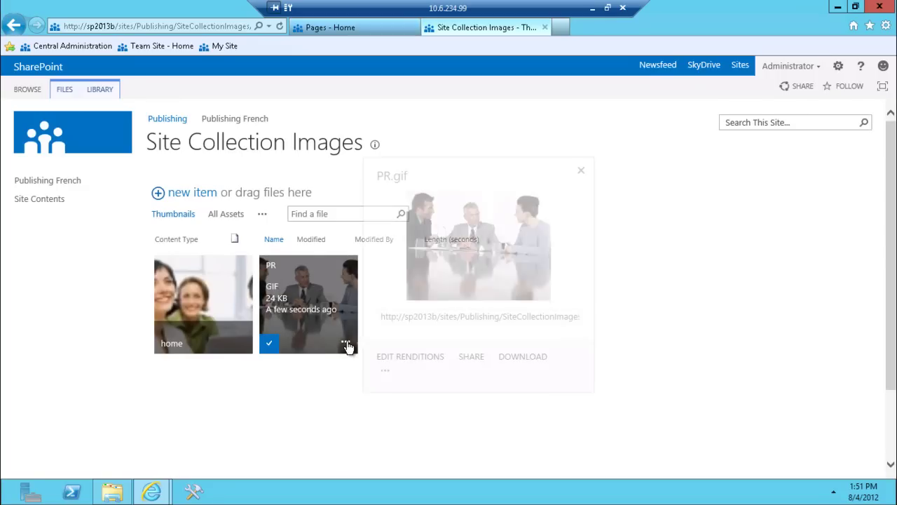
{"action": "left_click", "coordinate": [398, 357]}
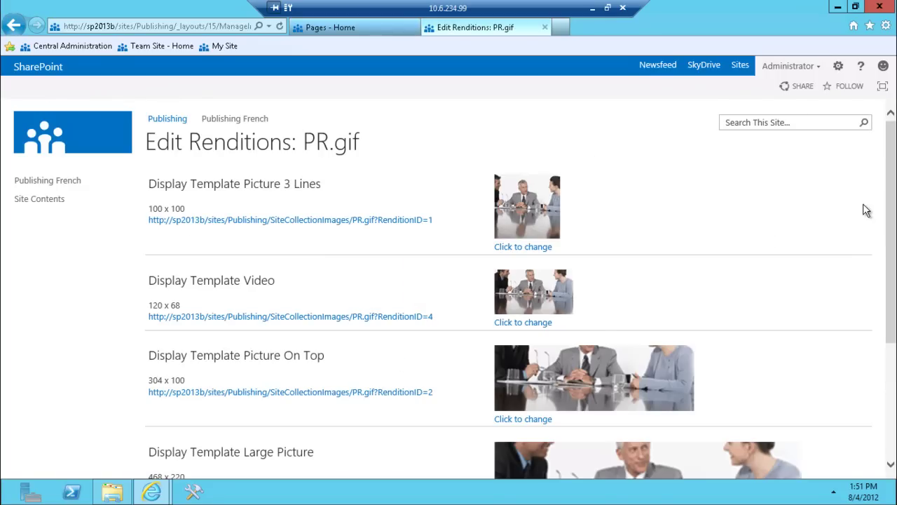
{"action": "left_click_drag", "start_coordinate": [887, 222], "coordinate": [883, 180]}
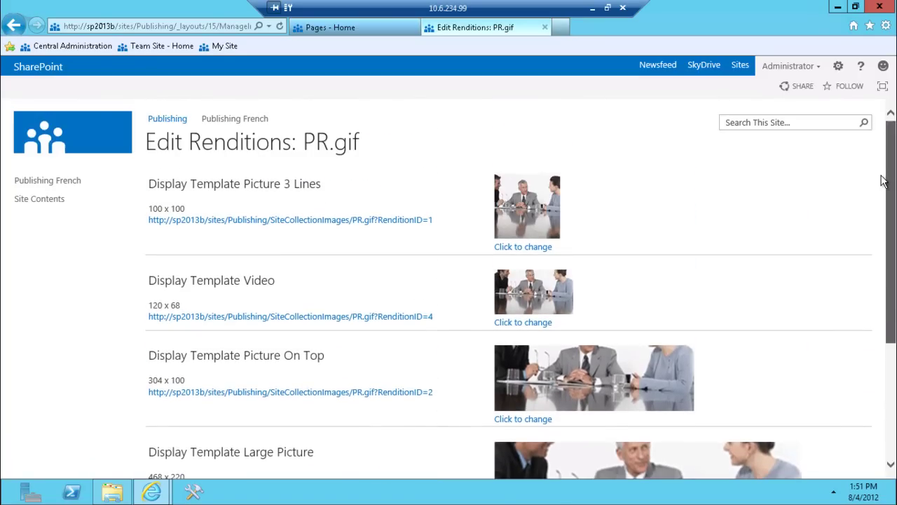
Step: Crop PR.gif's Picture 3 Lines (100 x 100) rendition around the central seated man and save
{"action": "left_click", "coordinate": [522, 249]}
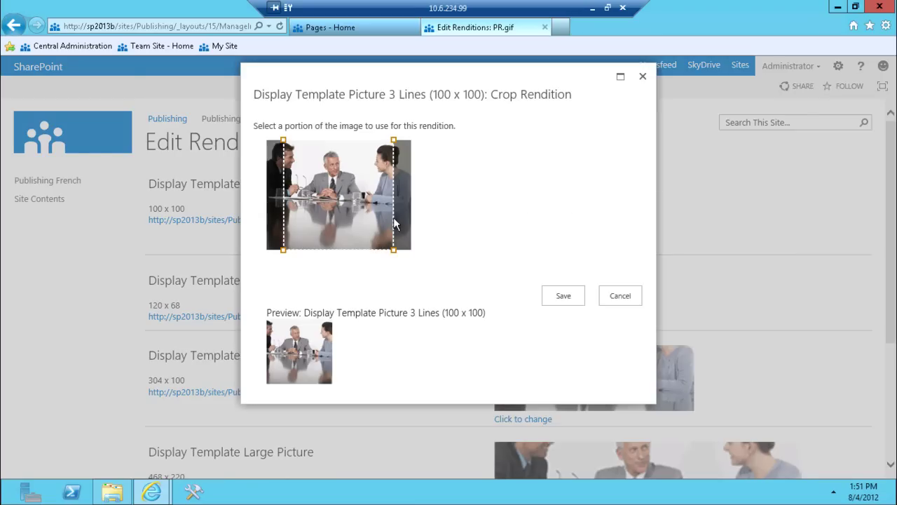
{"action": "left_click_drag", "start_coordinate": [392, 248], "coordinate": [364, 221]}
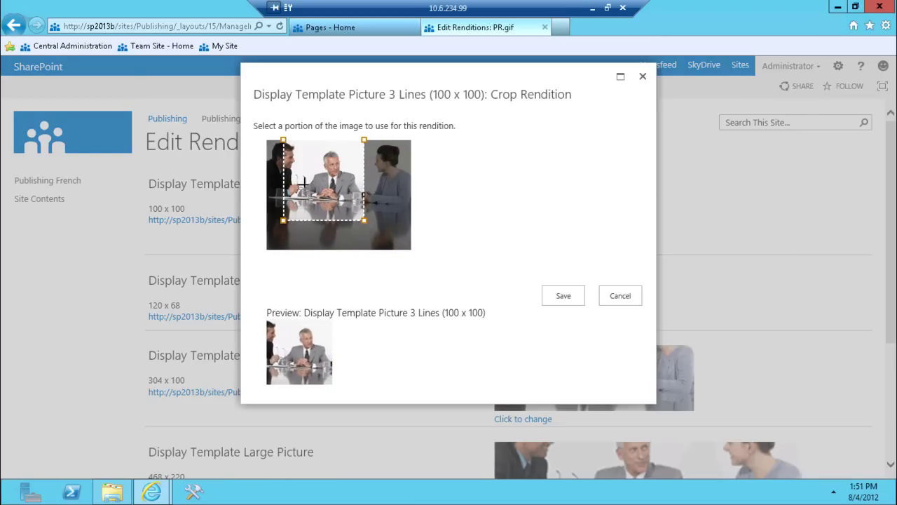
{"action": "mouse_move", "coordinate": [284, 139]}
{"action": "left_mouse_down"}
{"action": "mouse_move", "coordinate": [308, 149]}
{"action": "mouse_move", "coordinate": [313, 162]}
{"action": "mouse_move", "coordinate": [295, 148]}
{"action": "left_mouse_up"}
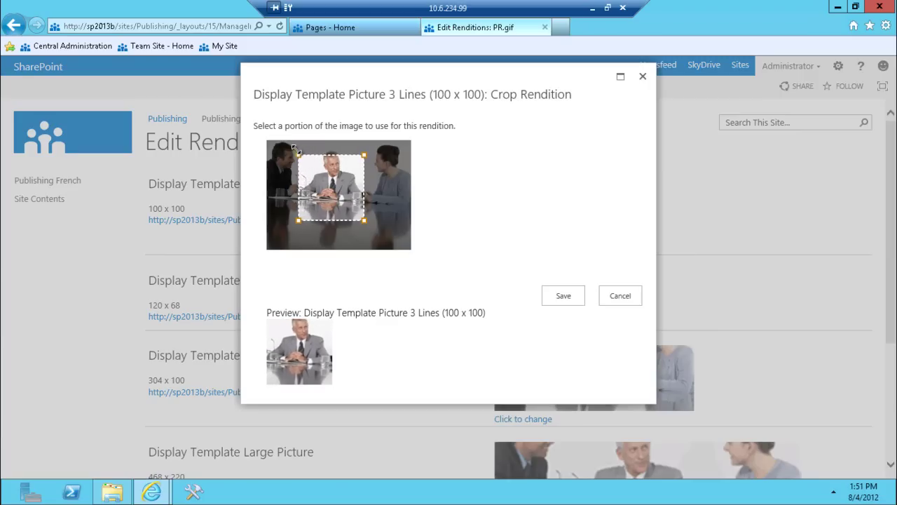
{"action": "left_click_drag", "start_coordinate": [329, 195], "coordinate": [329, 182]}
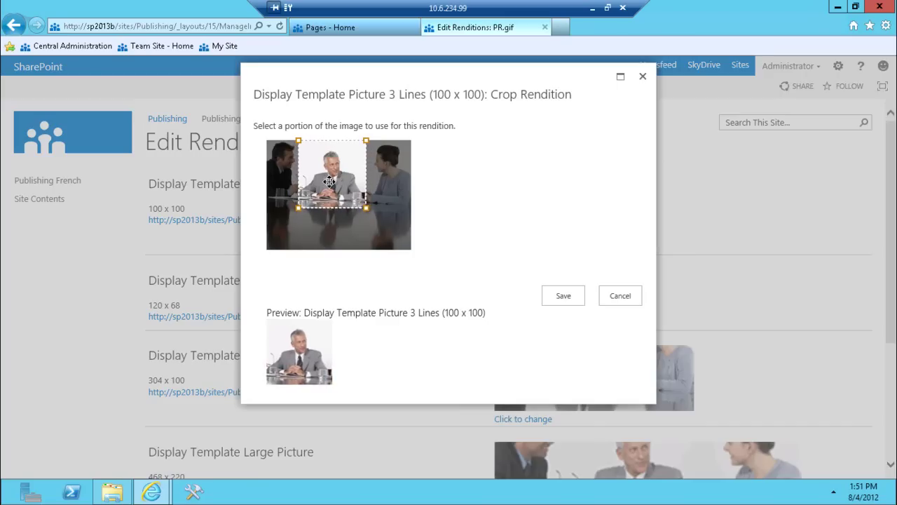
{"action": "left_click", "coordinate": [569, 299]}
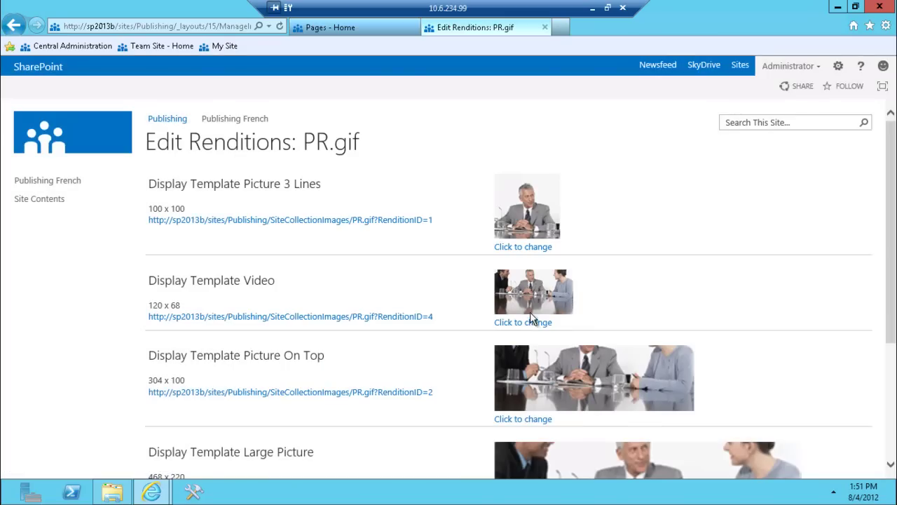
Step: Recrop the Video, Picture On Top and Large Picture renditions to the image top, framing the three faces
{"action": "left_click", "coordinate": [526, 323]}
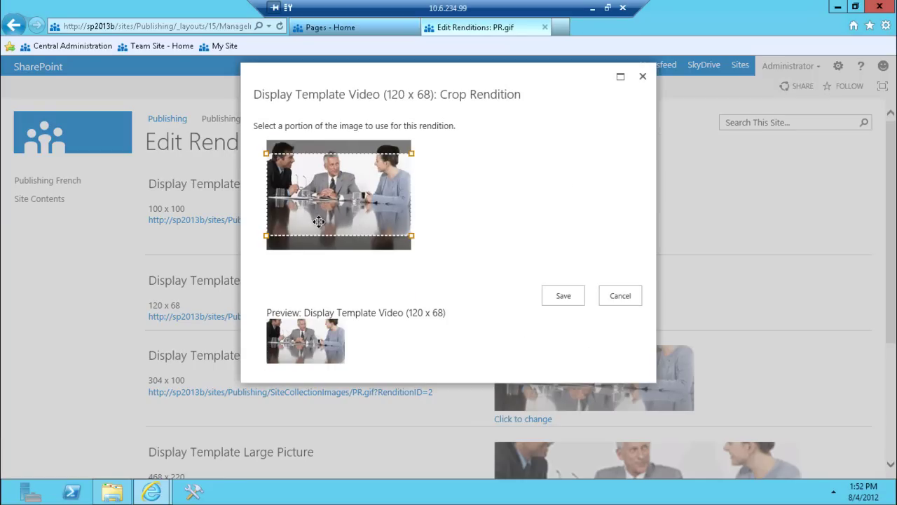
{"action": "left_click_drag", "start_coordinate": [305, 211], "coordinate": [308, 196]}
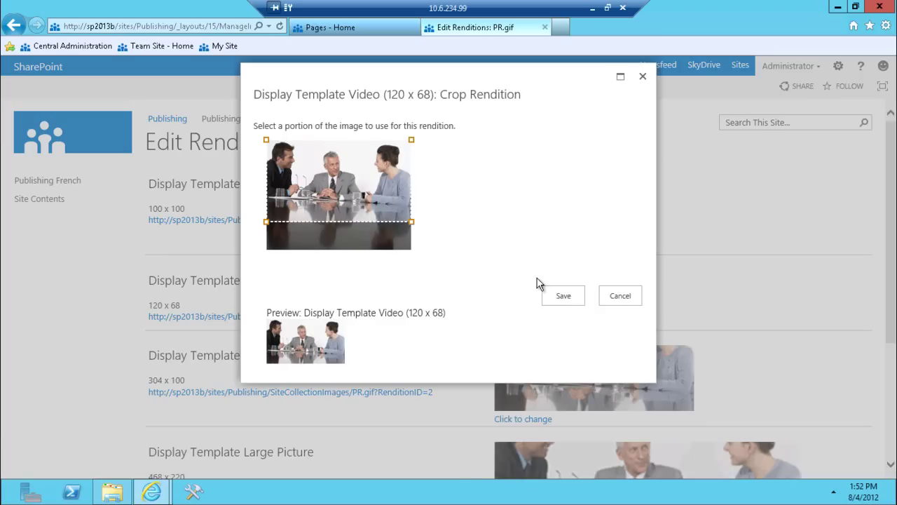
{"action": "left_click", "coordinate": [564, 295]}
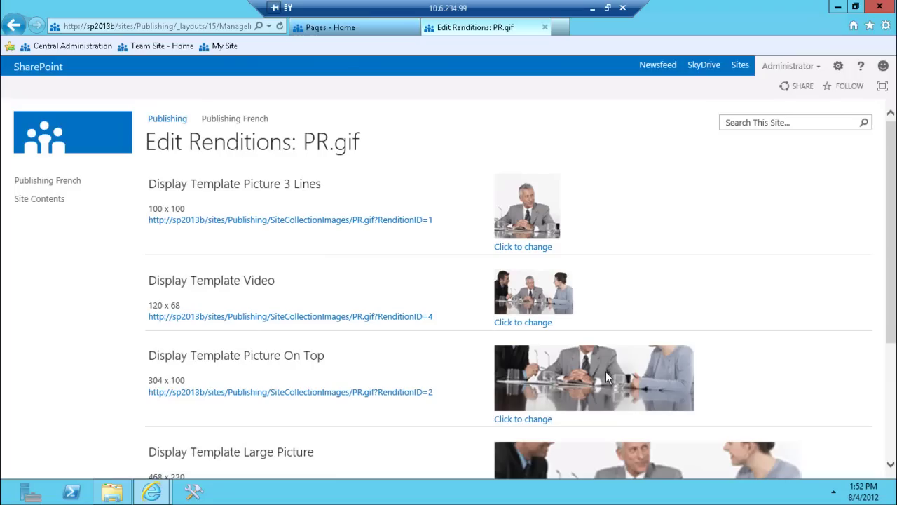
{"action": "left_click", "coordinate": [522, 419]}
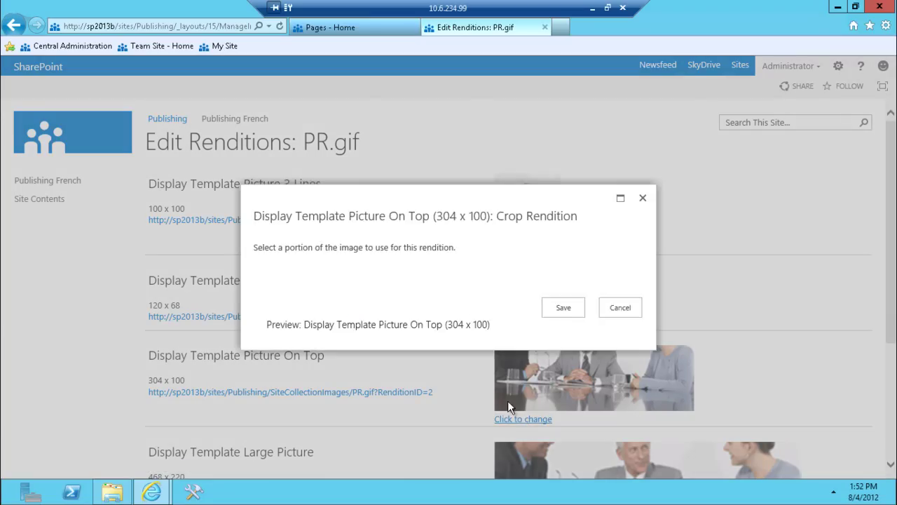
{"action": "left_click_drag", "start_coordinate": [384, 205], "coordinate": [374, 180]}
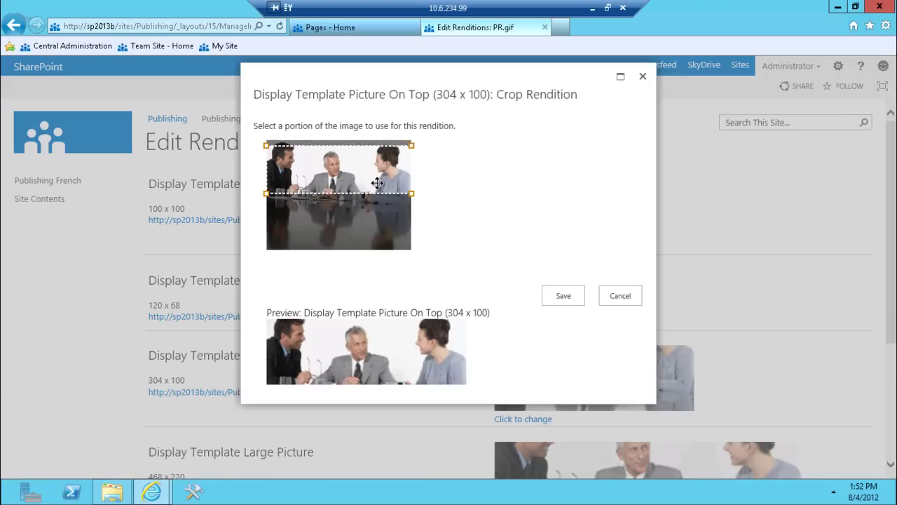
{"action": "left_click", "coordinate": [563, 294]}
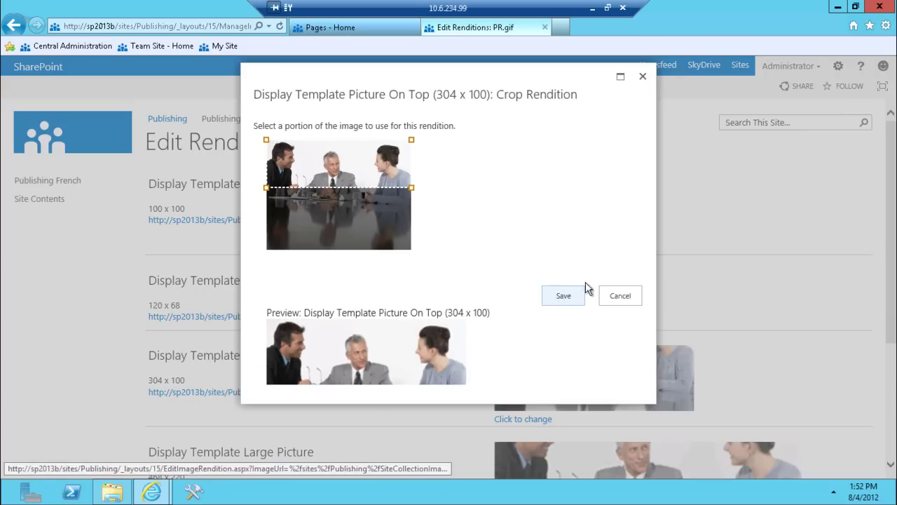
{"action": "left_click_drag", "start_coordinate": [894, 266], "coordinate": [894, 387]}
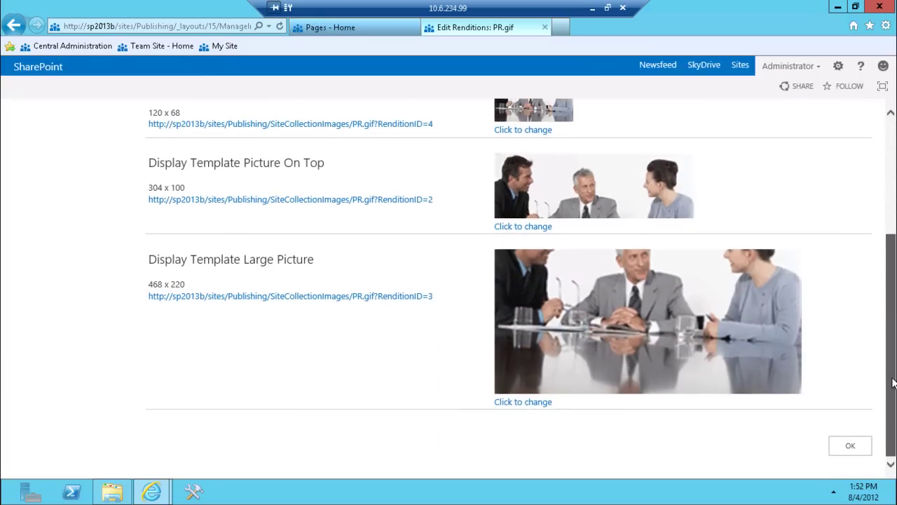
{"action": "left_click", "coordinate": [527, 404]}
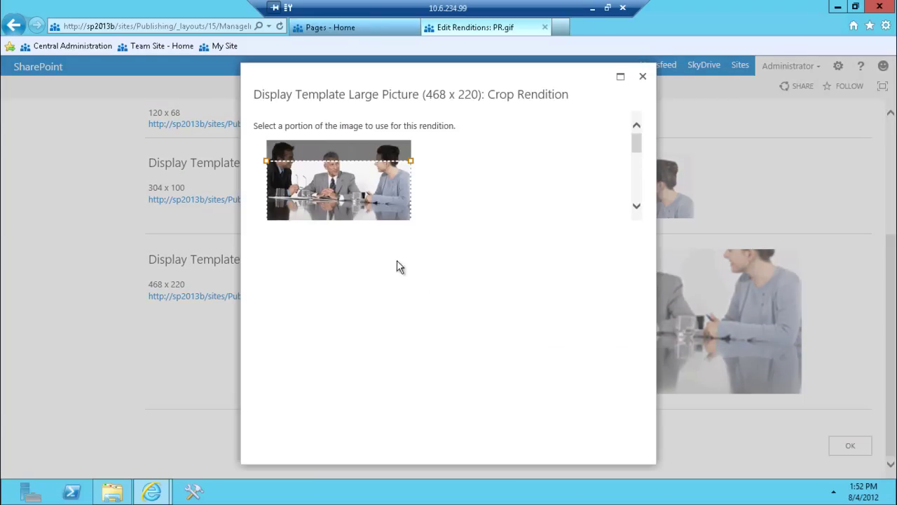
{"action": "left_click_drag", "start_coordinate": [370, 174], "coordinate": [370, 171]}
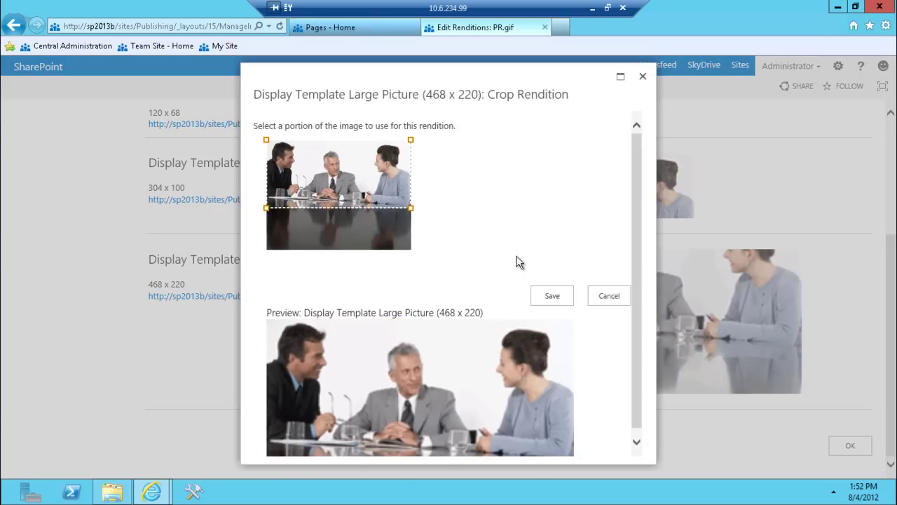
{"action": "left_click", "coordinate": [552, 295]}
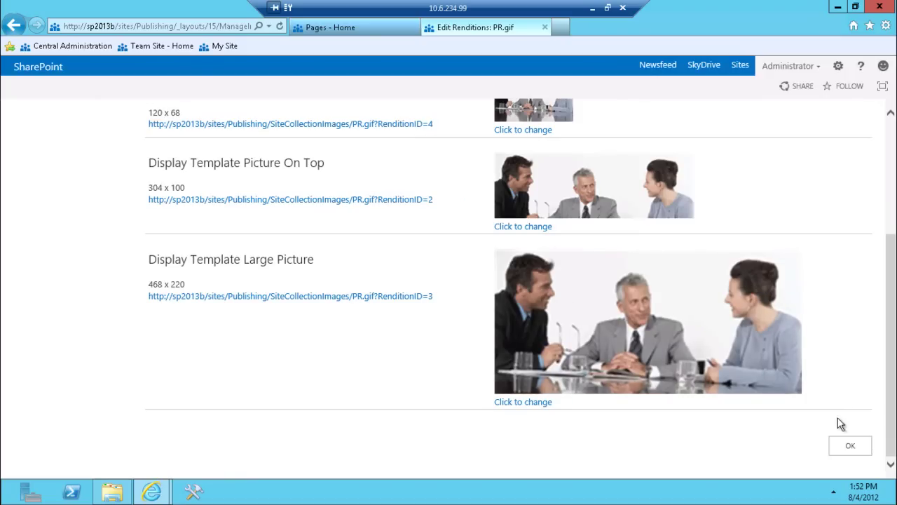
{"action": "left_click", "coordinate": [845, 446]}
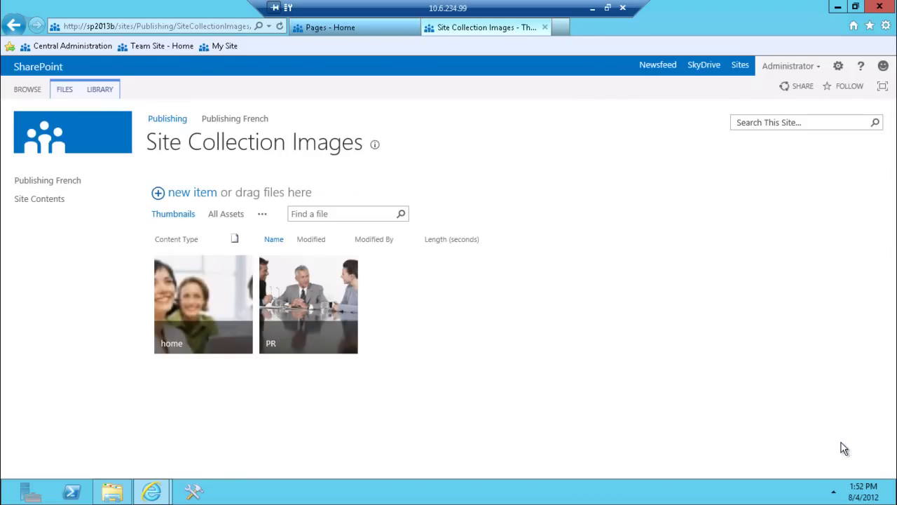
Step: Return to the Publishing site's Home page using the breadcrumb
{"action": "mouse_move", "coordinate": [318, 281]}
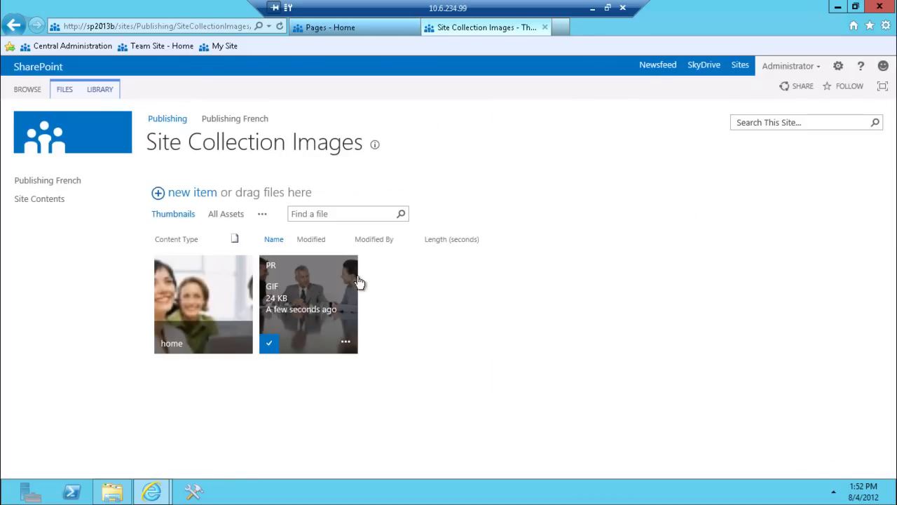
{"action": "left_click", "coordinate": [169, 120]}
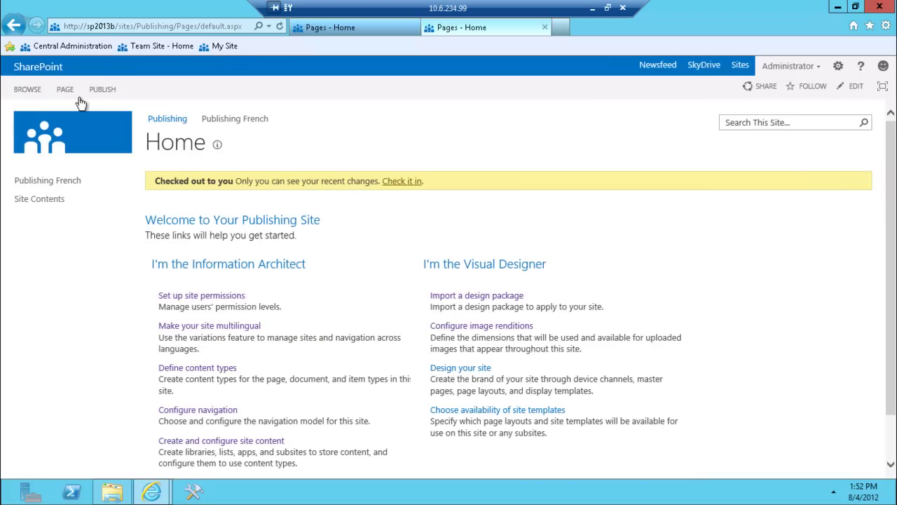
Step: Put the Home page in edit mode and add a new line after the intro sentence
{"action": "left_click", "coordinate": [846, 91]}
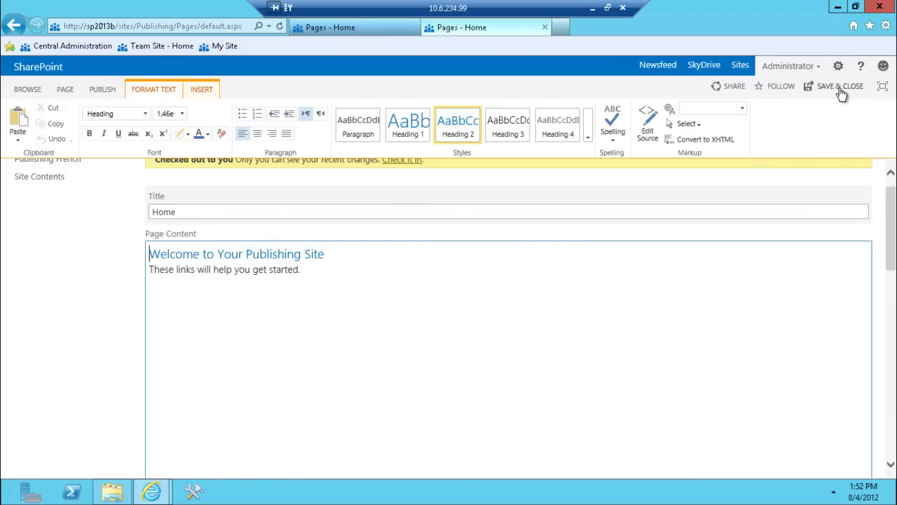
{"action": "left_click", "coordinate": [323, 293]}
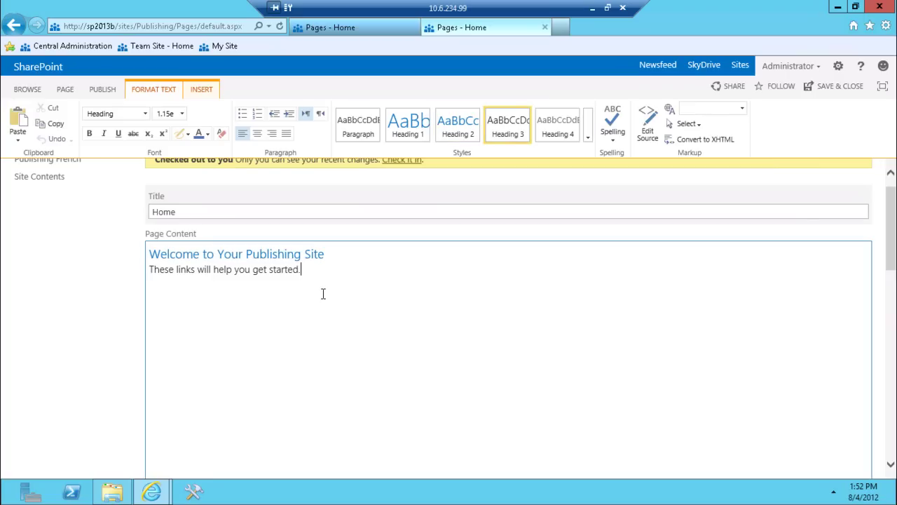
{"action": "key", "text": "Return"}
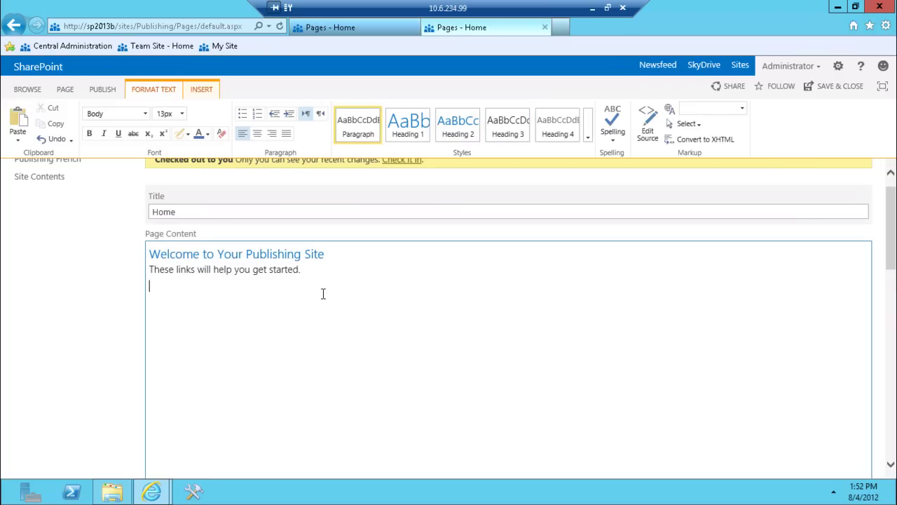
Step: Insert PR.gif from Site Collection Images as a picture from SharePoint
{"action": "left_click", "coordinate": [201, 90]}
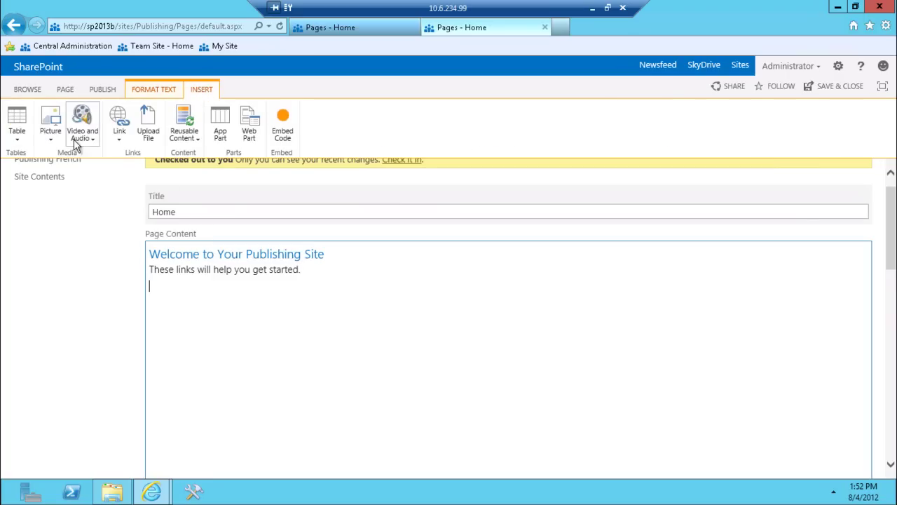
{"action": "left_click", "coordinate": [52, 133]}
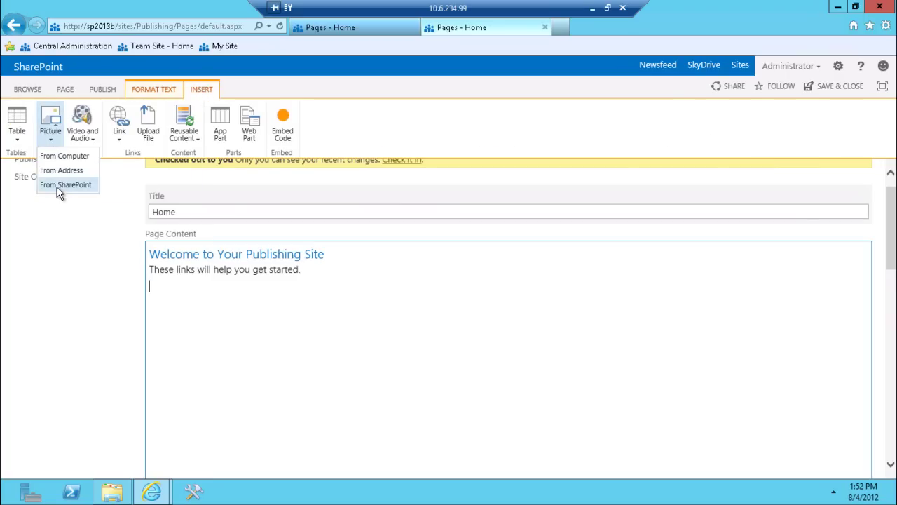
{"action": "left_click", "coordinate": [57, 187]}
{"action": "left_click", "coordinate": [366, 210]}
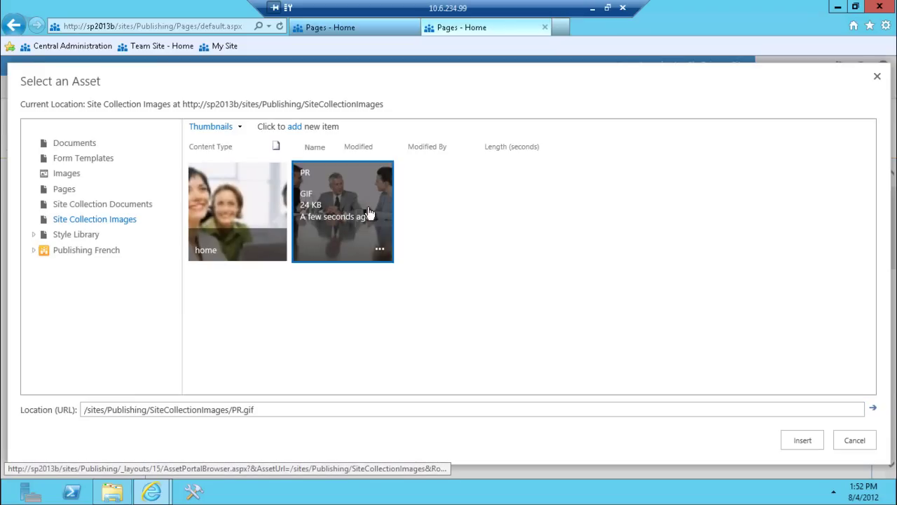
{"action": "left_click", "coordinate": [802, 440]}
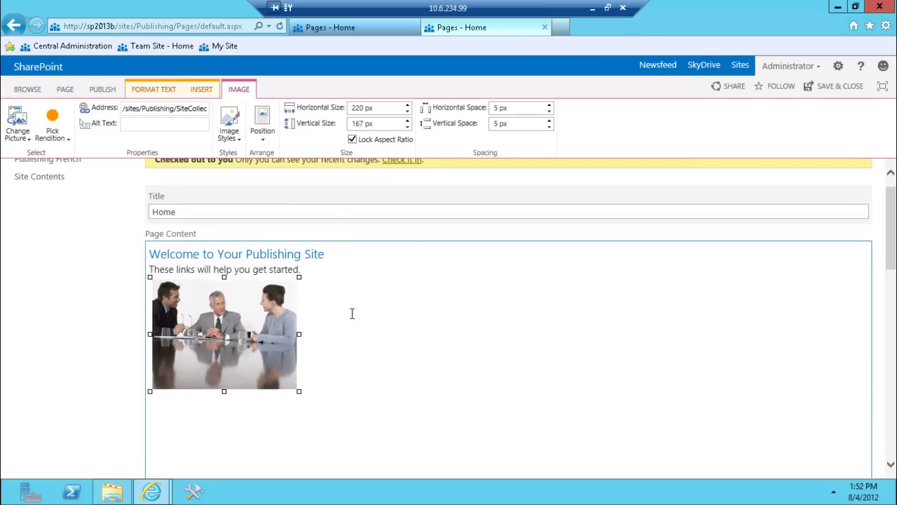
Step: Apply the Display Template Large Picture (468 x 220) rendition to the PR image
{"action": "left_click", "coordinate": [60, 139]}
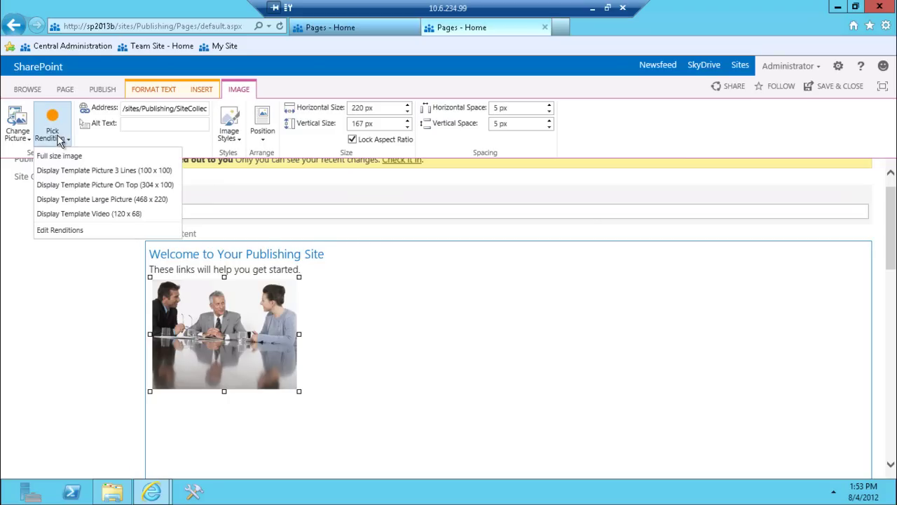
{"action": "left_click", "coordinate": [61, 200]}
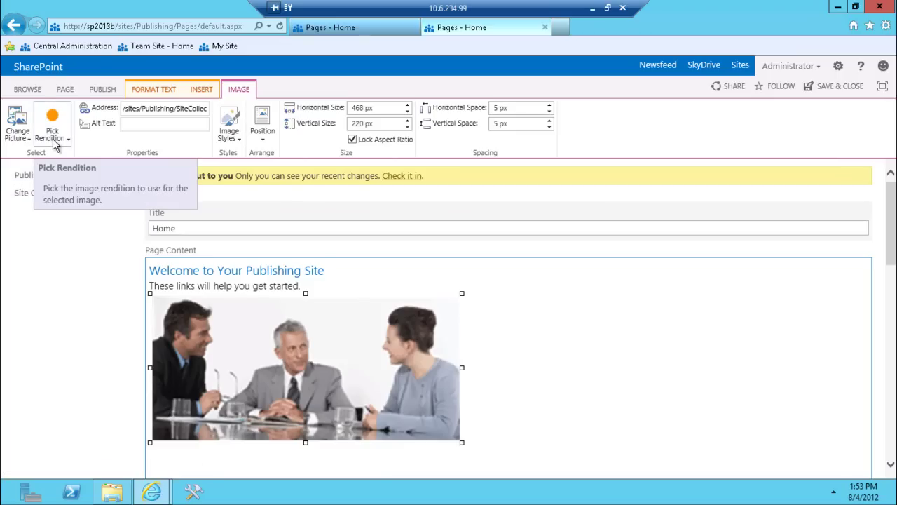
Step: Save the edited Home page with the PR.gif Large Picture rendition below the intro text
{"action": "left_click", "coordinate": [64, 89]}
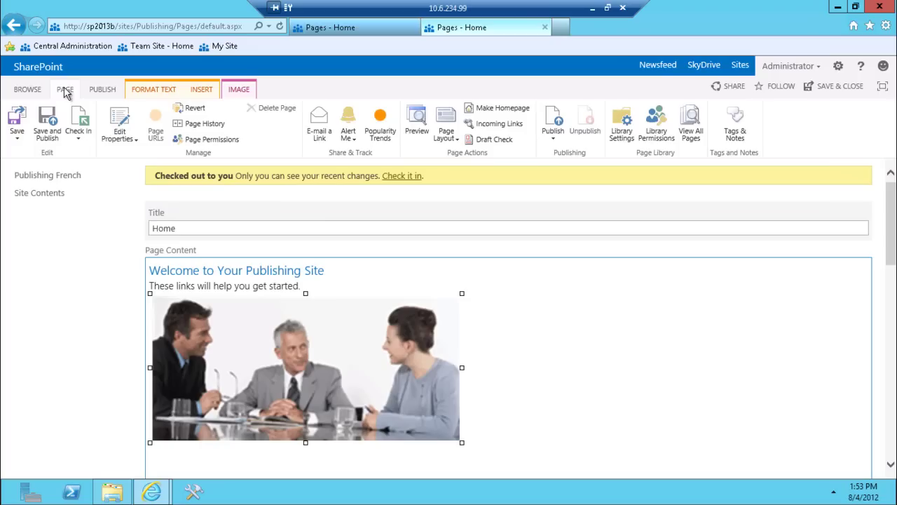
{"action": "left_click", "coordinate": [17, 125]}
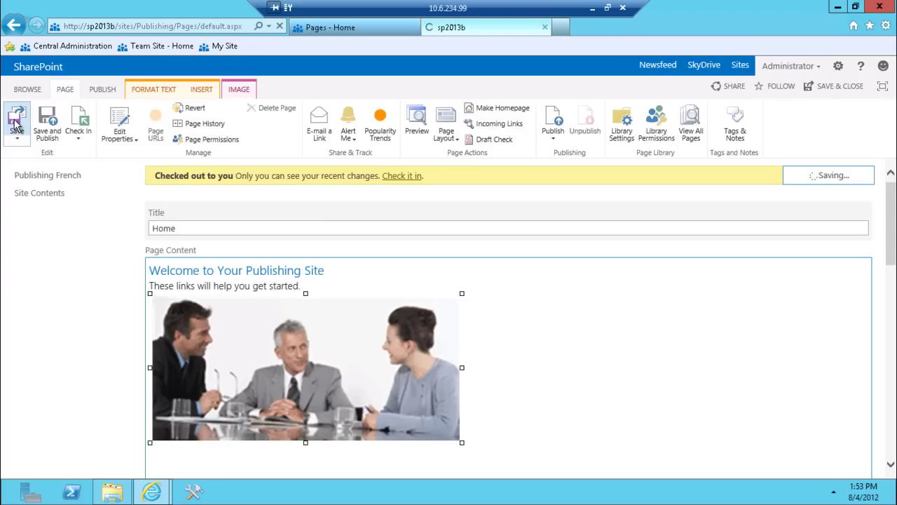